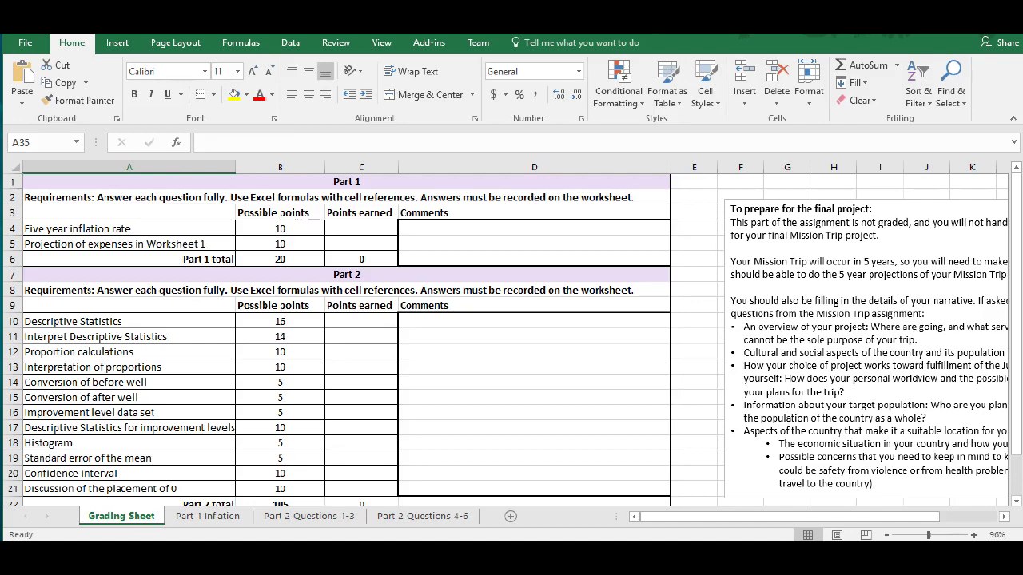
Open the Part 1 Inflation sheet, and in Chrome retrieve the BLS data for the U.S. All Items, 1982-84=100 series
key(ctrl+Page_Down)
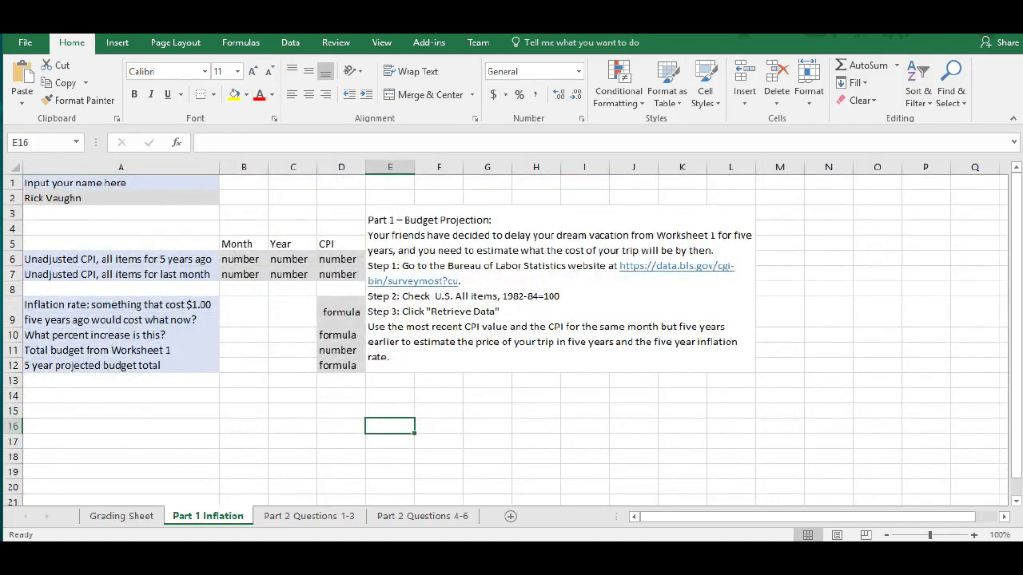
click(121, 198)
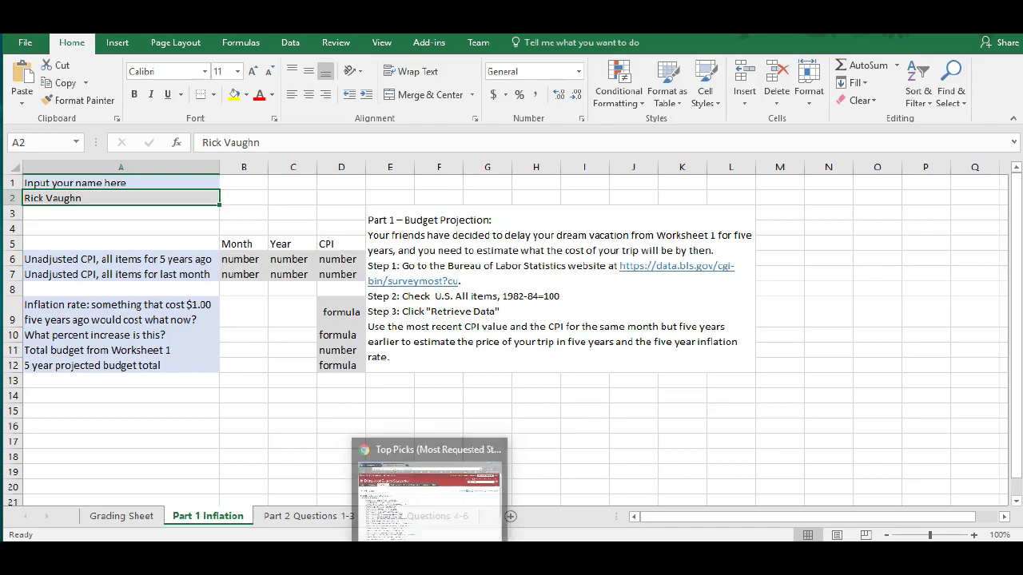
click(431, 488)
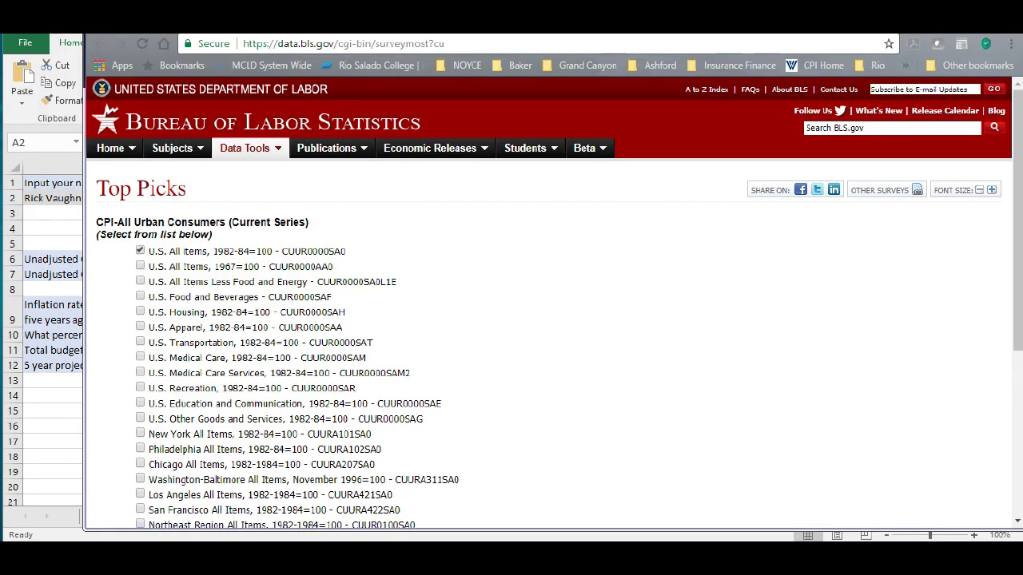
scroll(552, 304, down, 3)
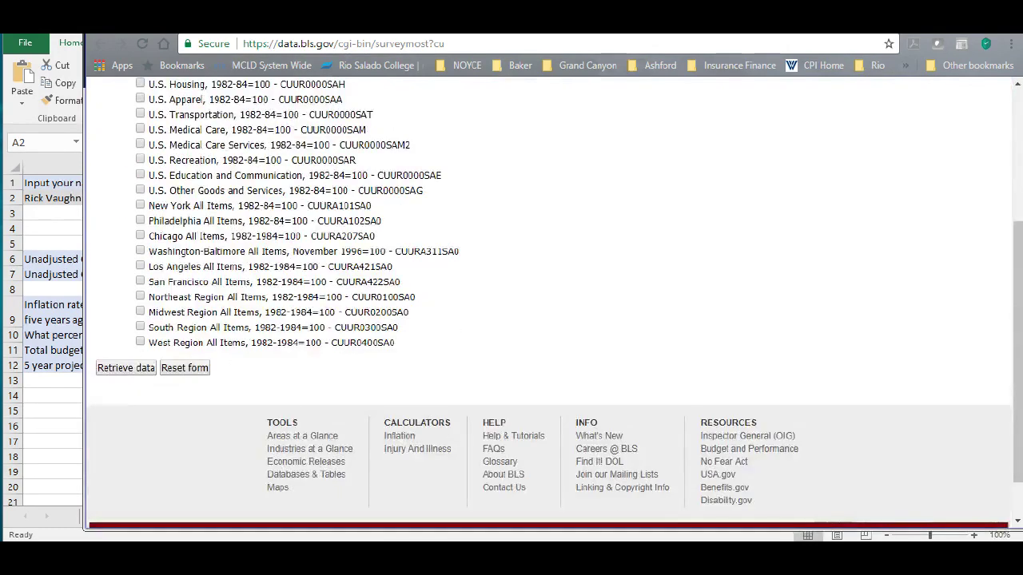
click(125, 368)
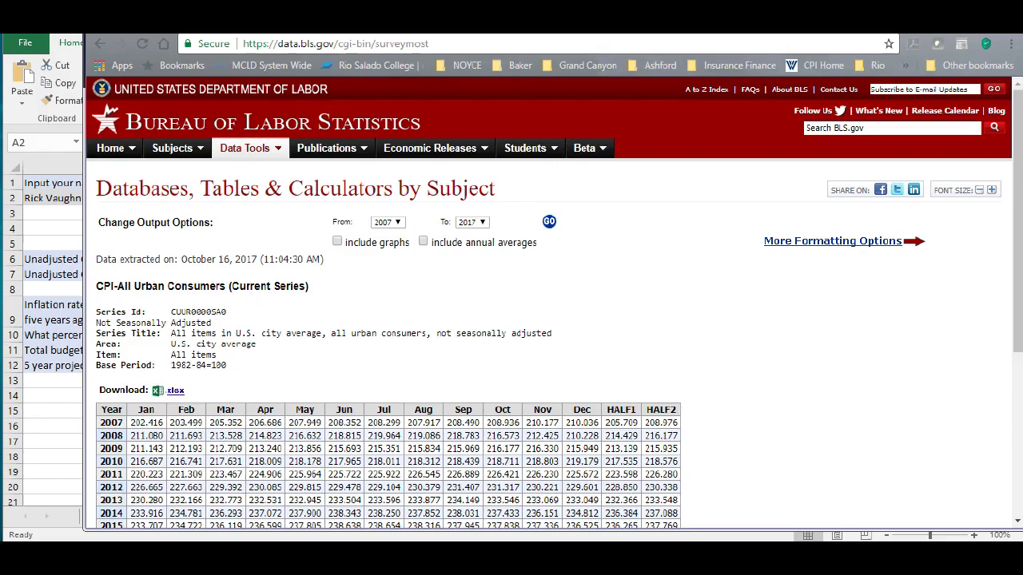
scroll(551, 303, down, 1)
scroll(551, 303, down, 1)
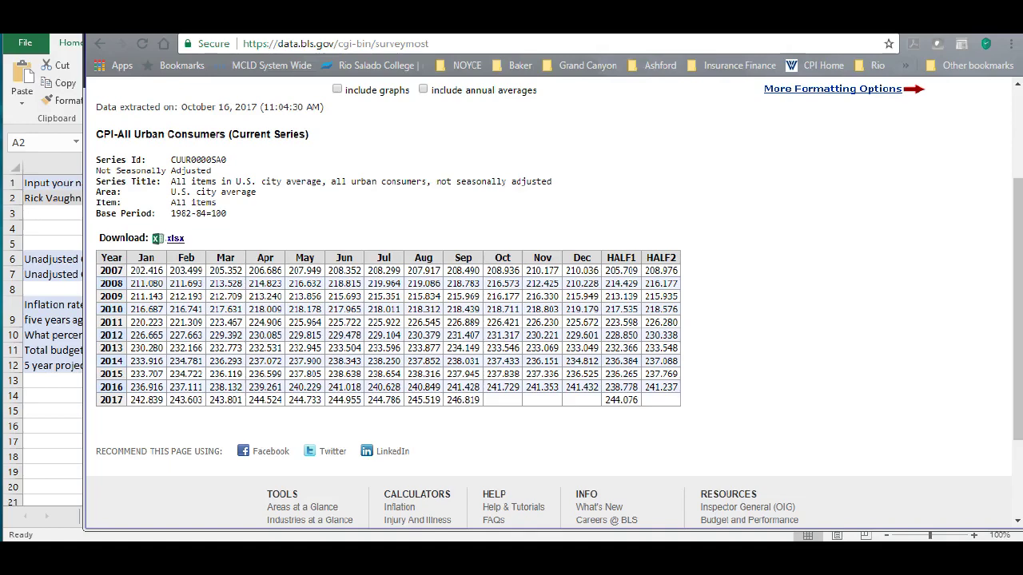
Back in Excel, fill the last-month row with CPI 246.819, month September and year 2017
key(alt+Tab)
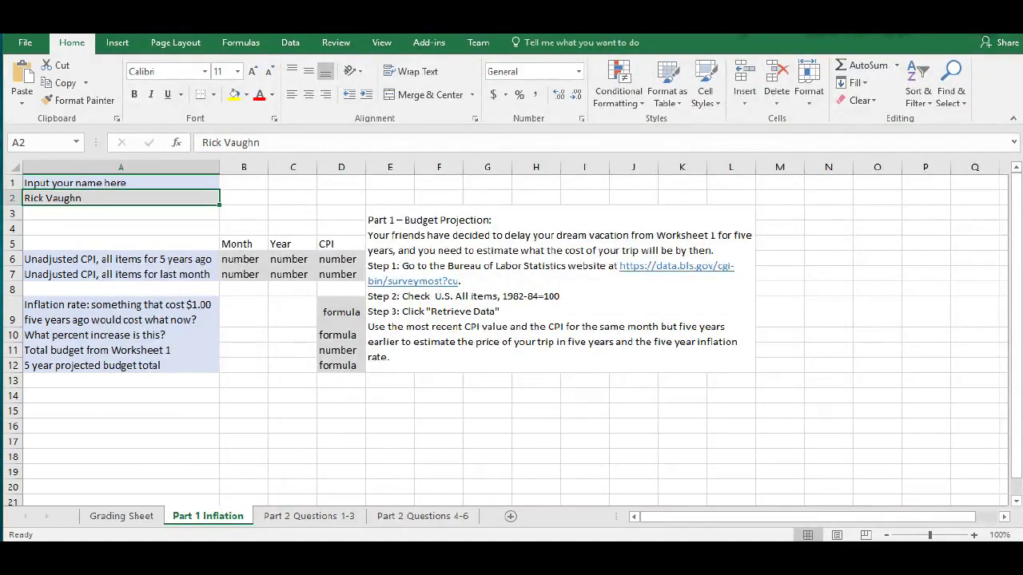
click(341, 274)
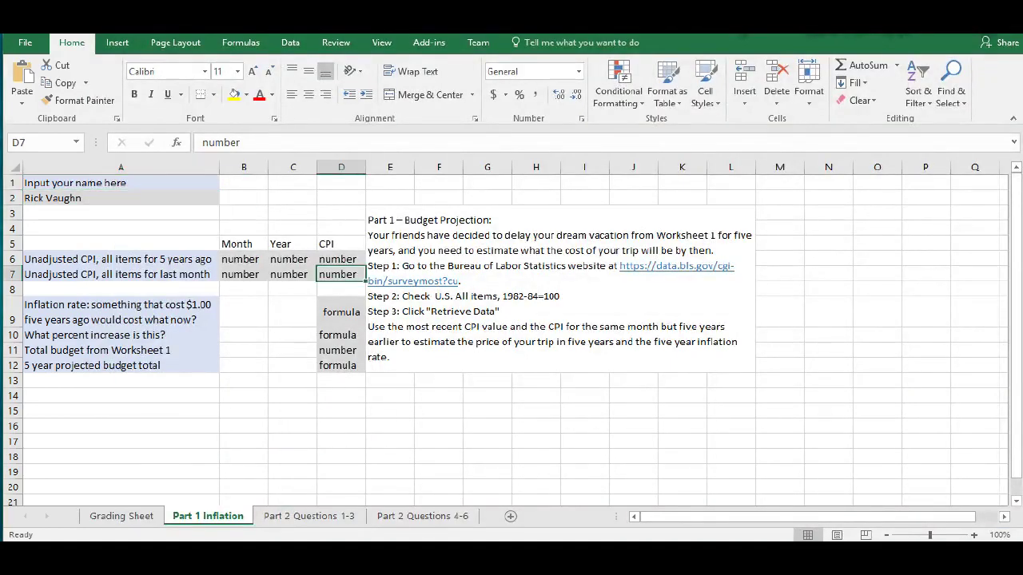
text(246)
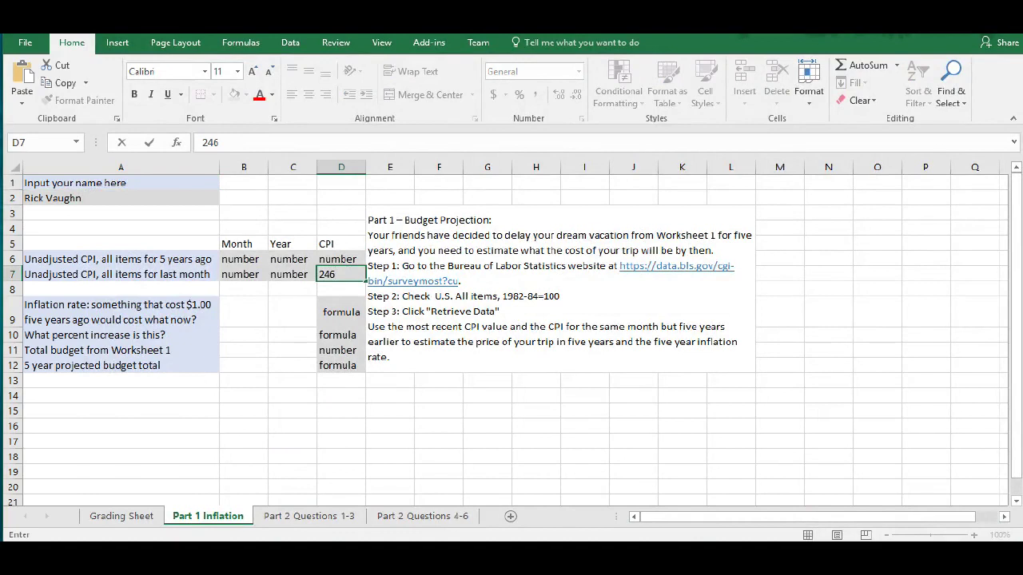
text(.819)
click(243, 275)
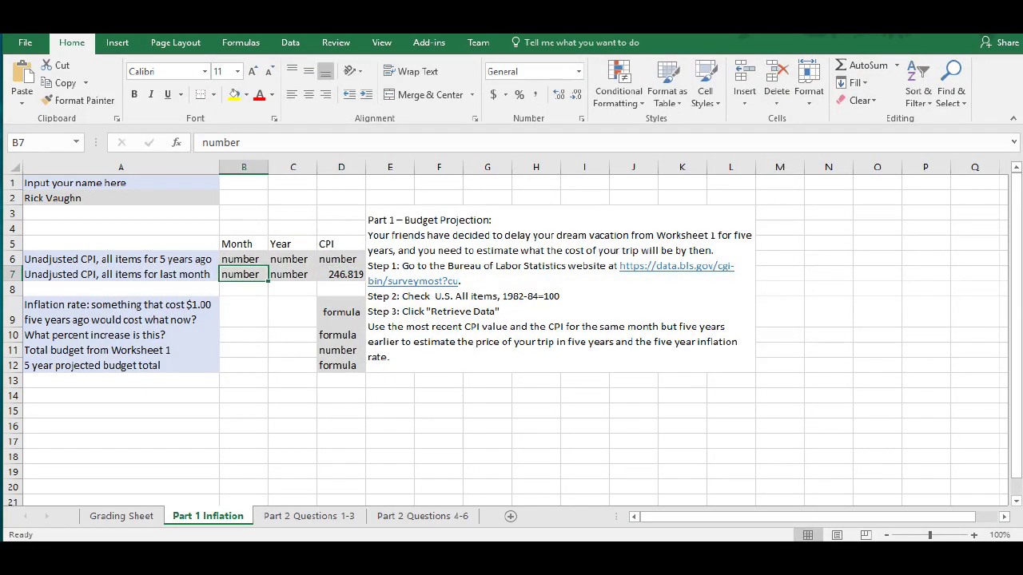
text(S)
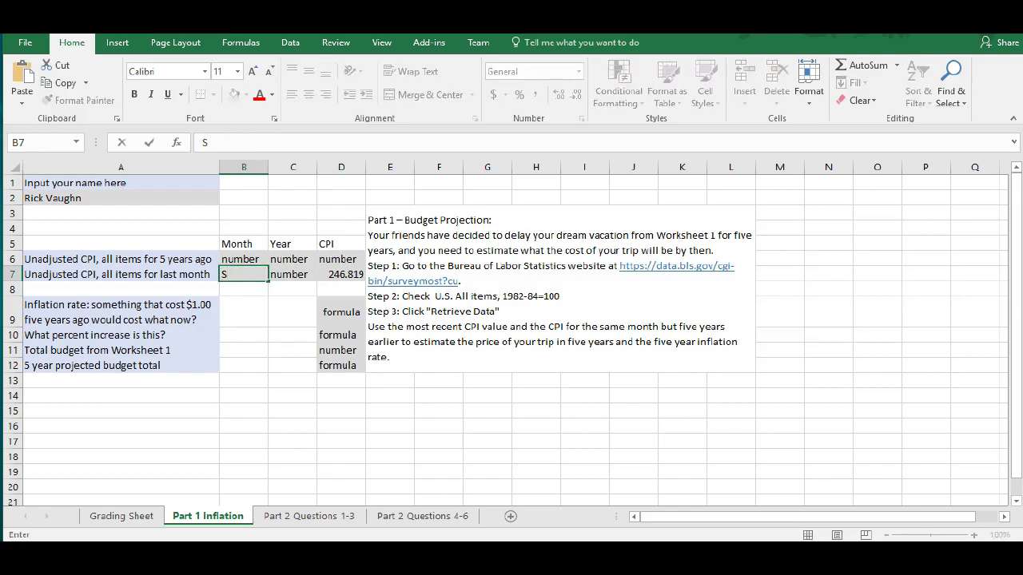
text(eptembe)
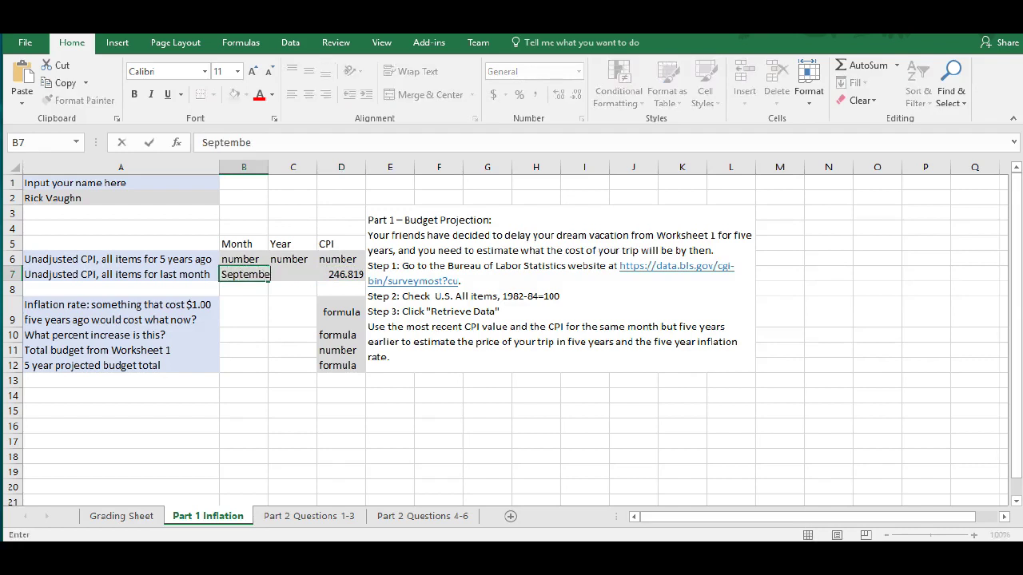
text(r)
key(Tab)
text(2017)
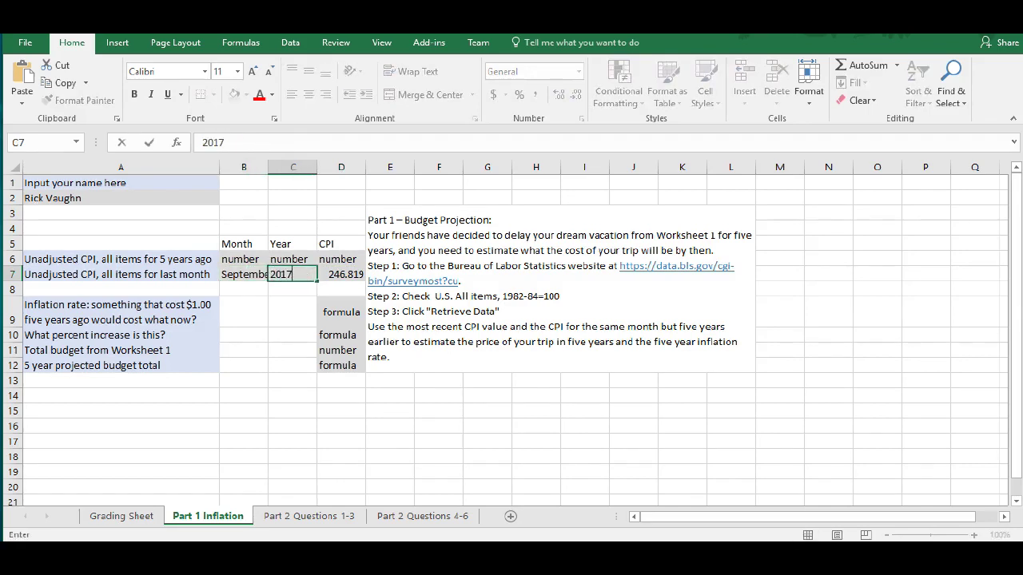
Fill the five-years-ago row with month September, year 2012 and the matching CPI from the BLS table, 231.407
click(244, 259)
text(September)
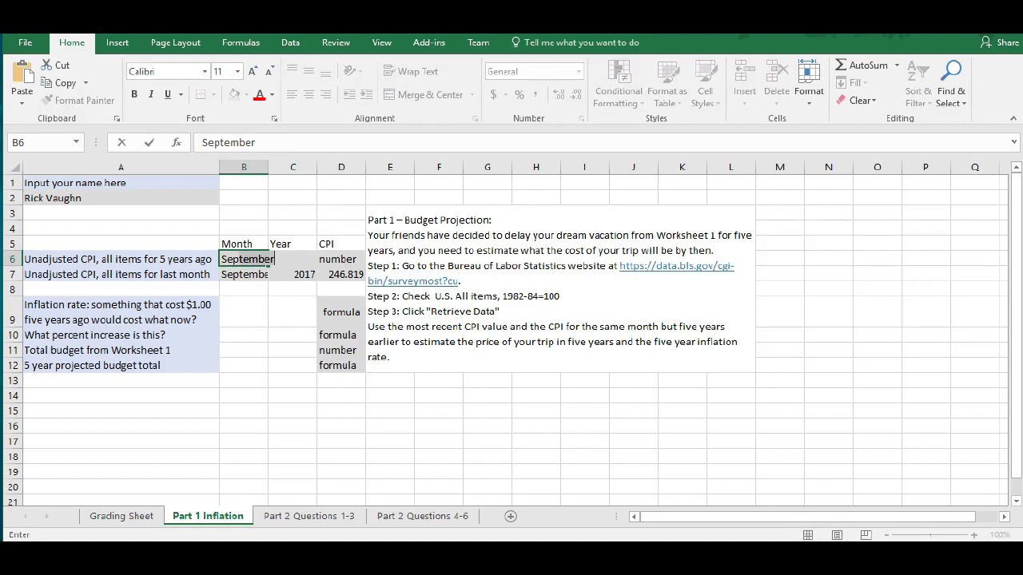
key(Tab)
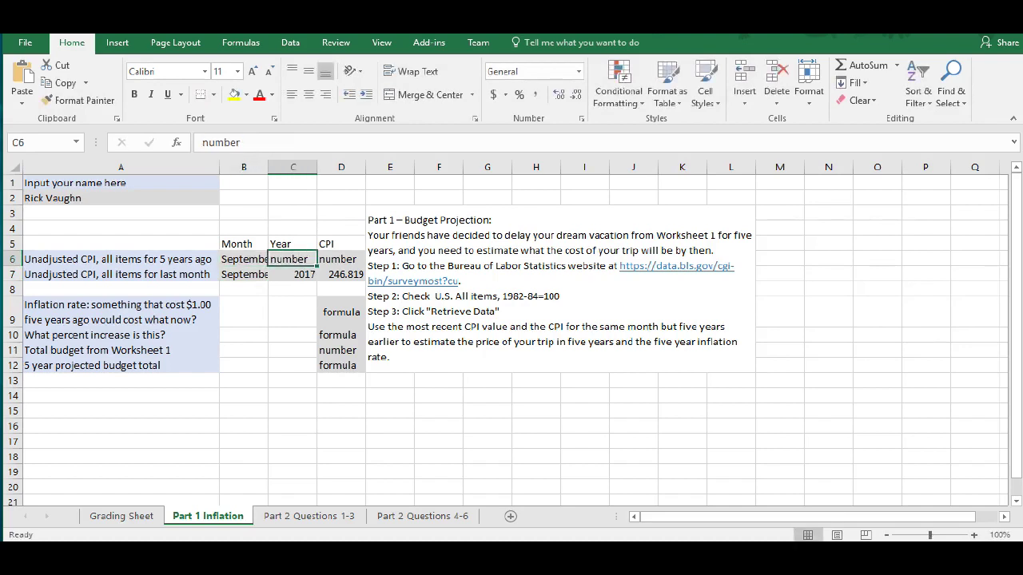
text(2012)
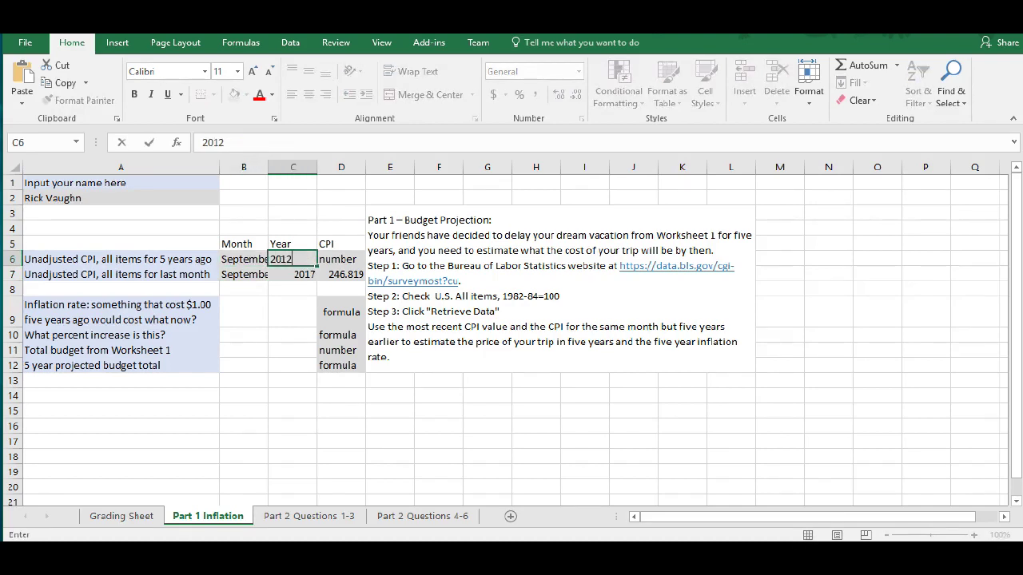
key(Tab)
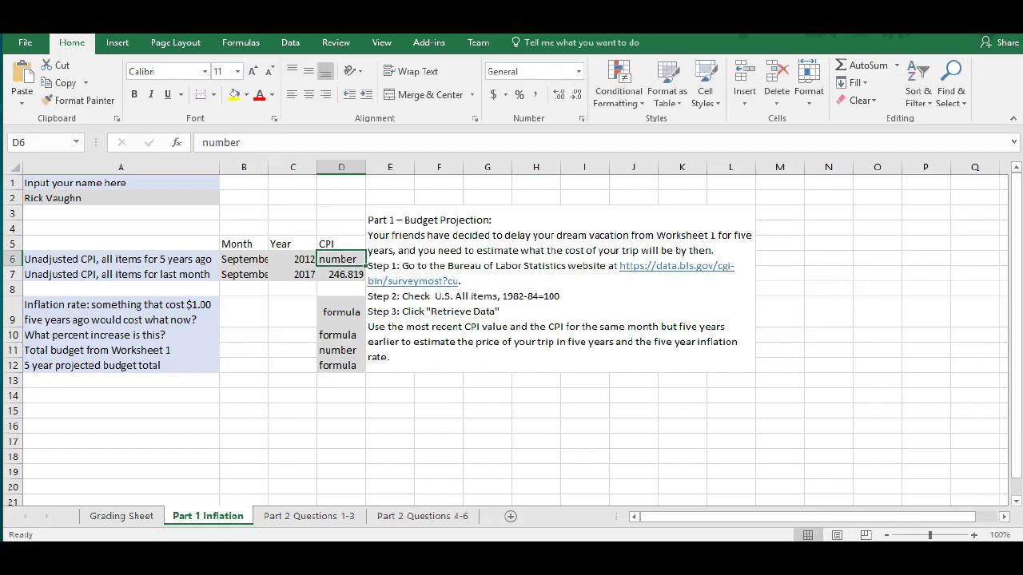
key(alt+Tab)
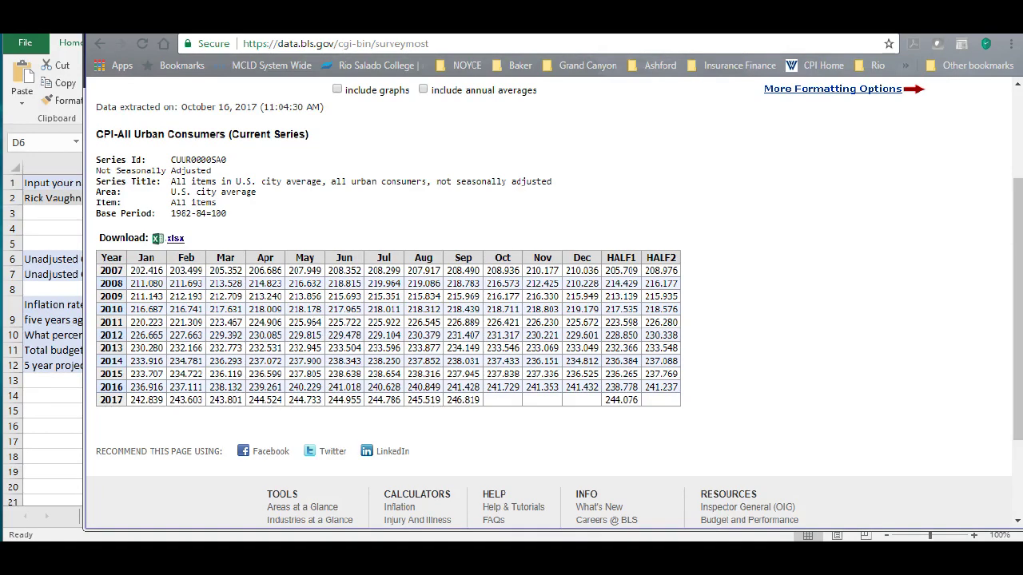
key(alt+Tab)
text(23)
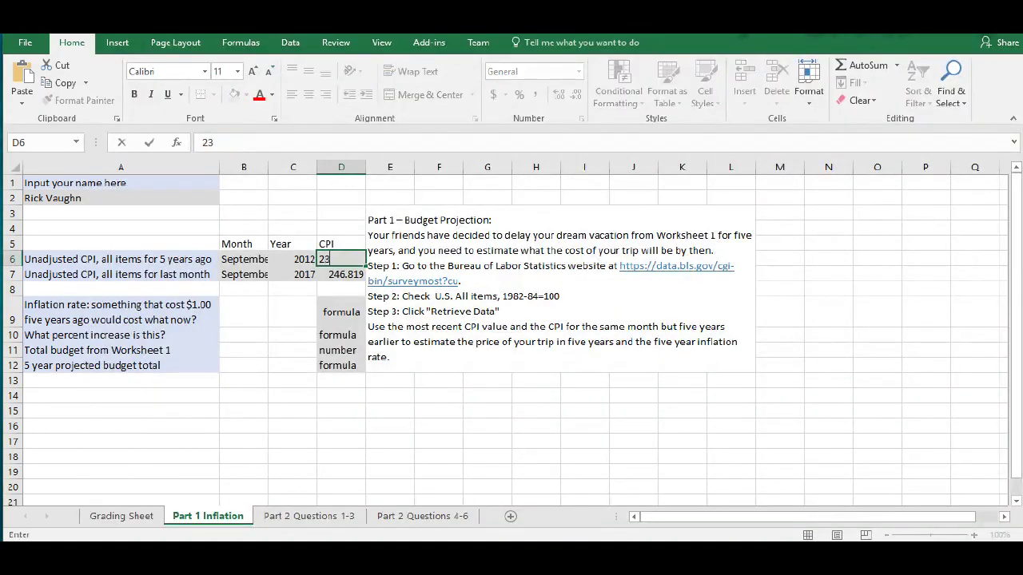
text(1.407)
click(292, 311)
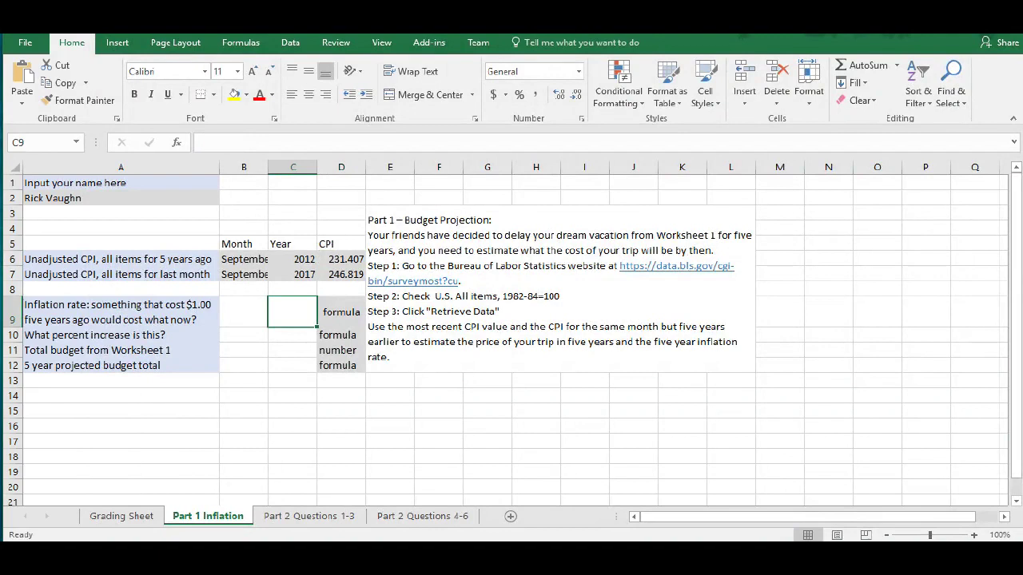
Calculate the percent increase in D10 with the formula =(D7-D6)/D6
click(342, 335)
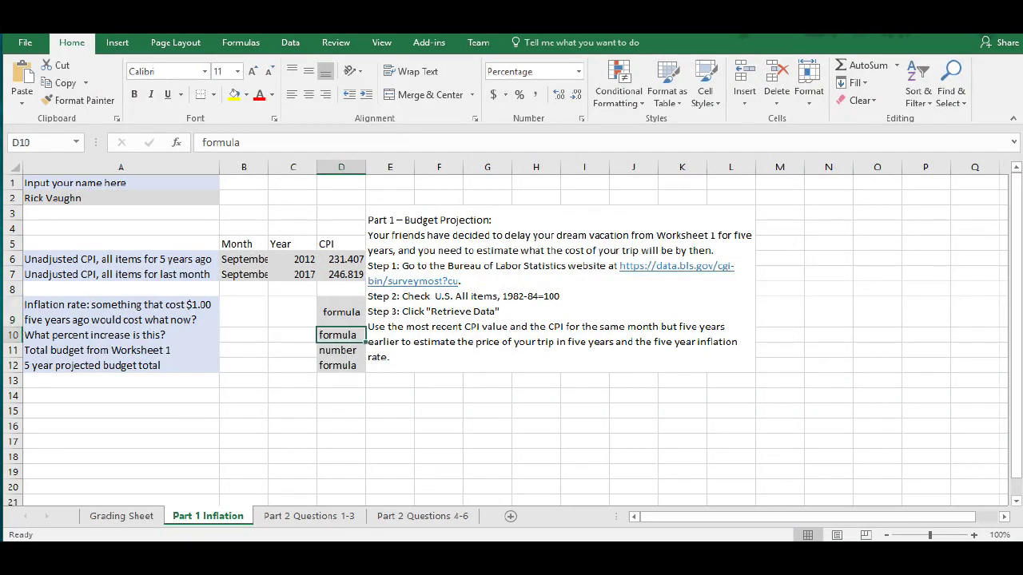
text(=)
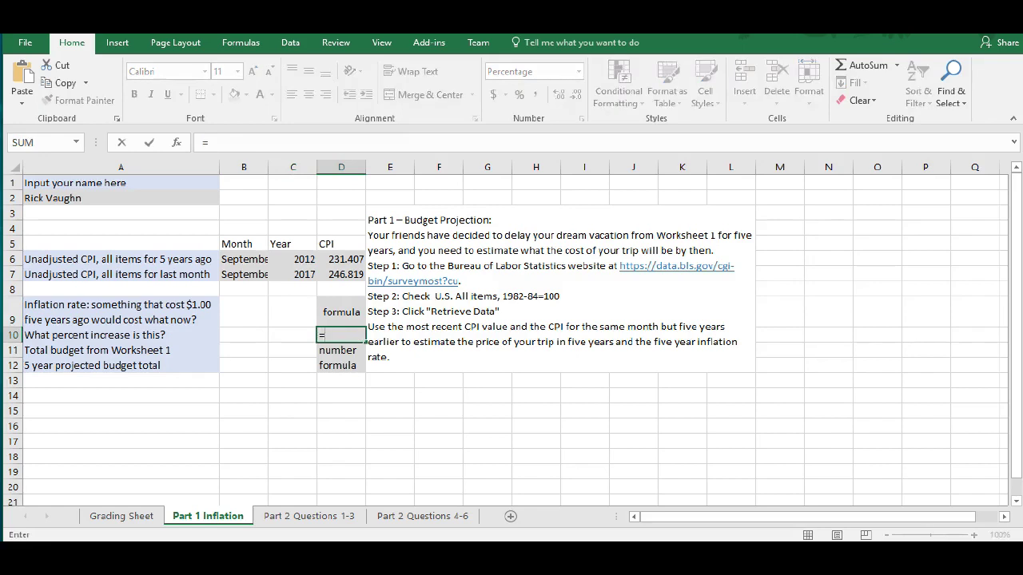
text(()
click(341, 274)
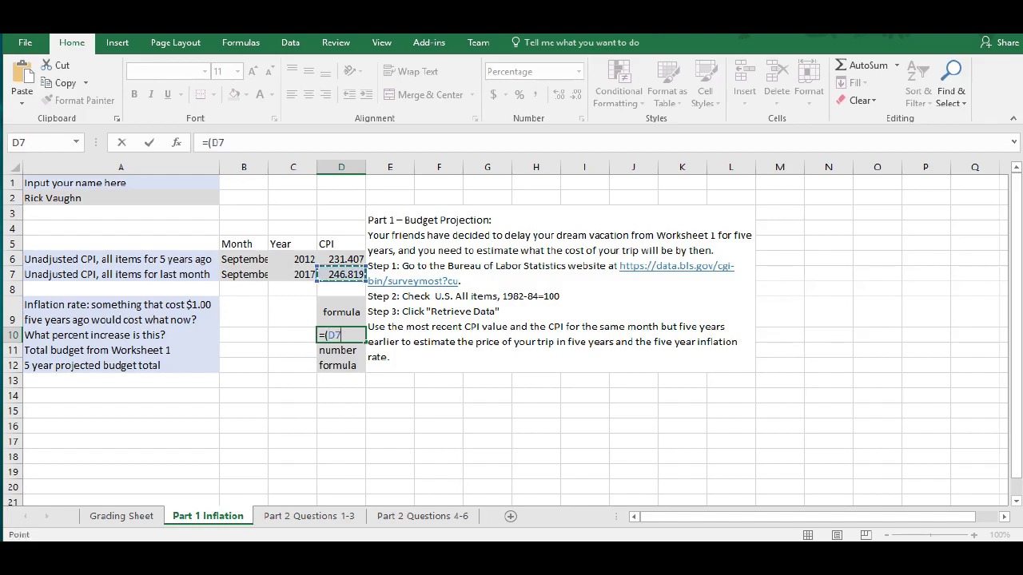
text(-)
click(342, 259)
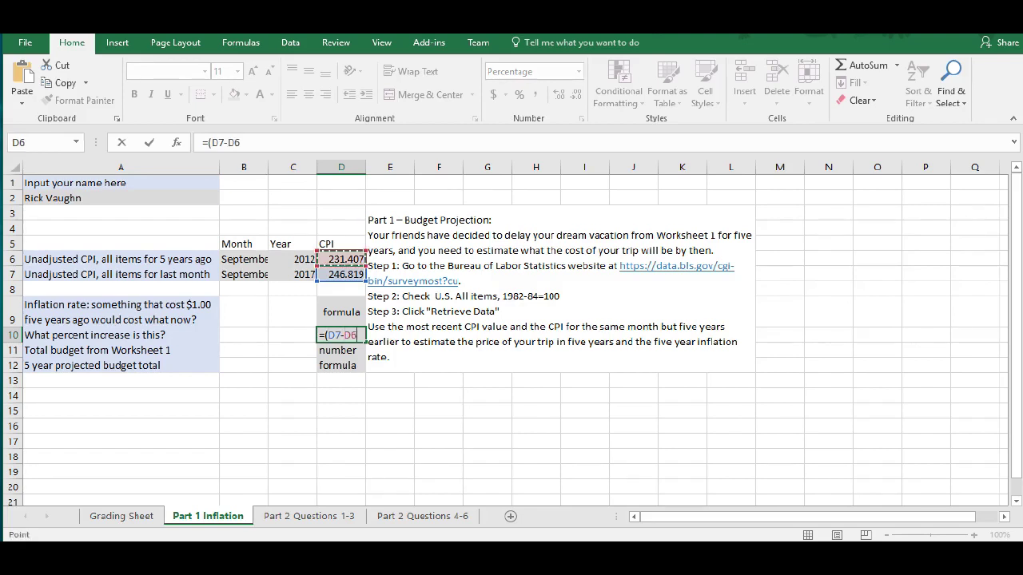
text()/)
click(341, 259)
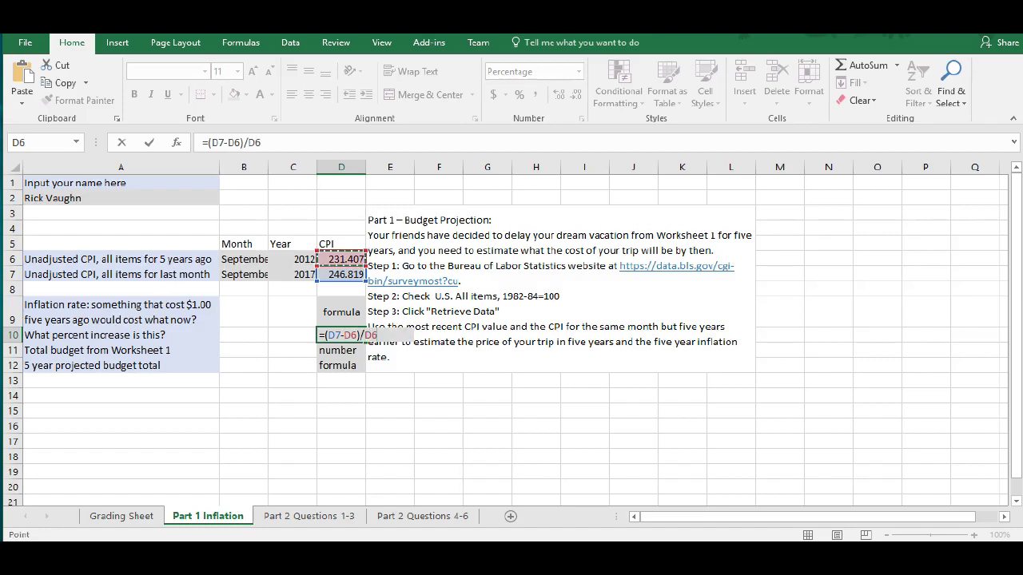
key(Return)
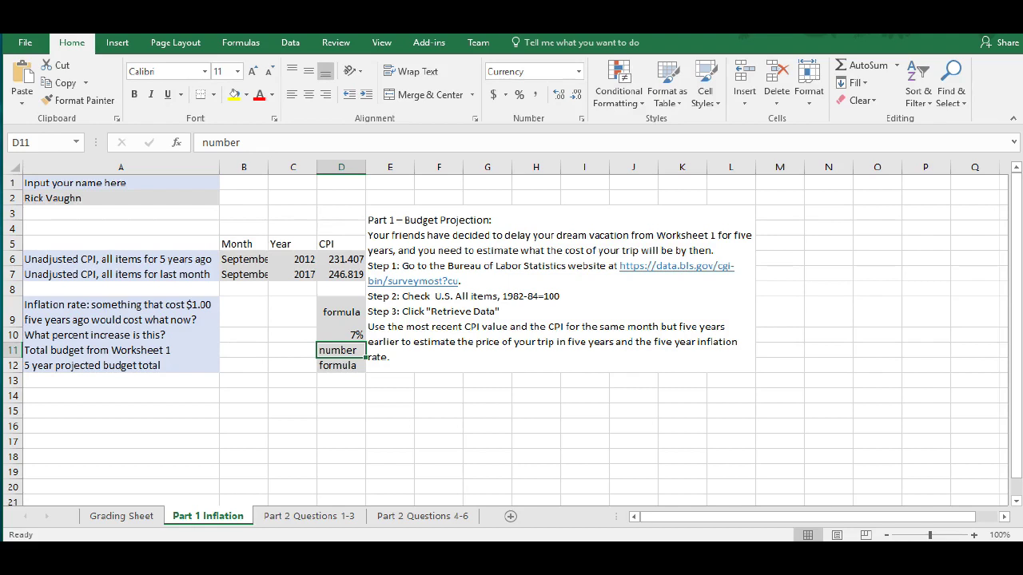
Calculate today's cost of a $1.00 item from five years ago in D9 with =1*(1+D10)
key(Up)
key(Up)
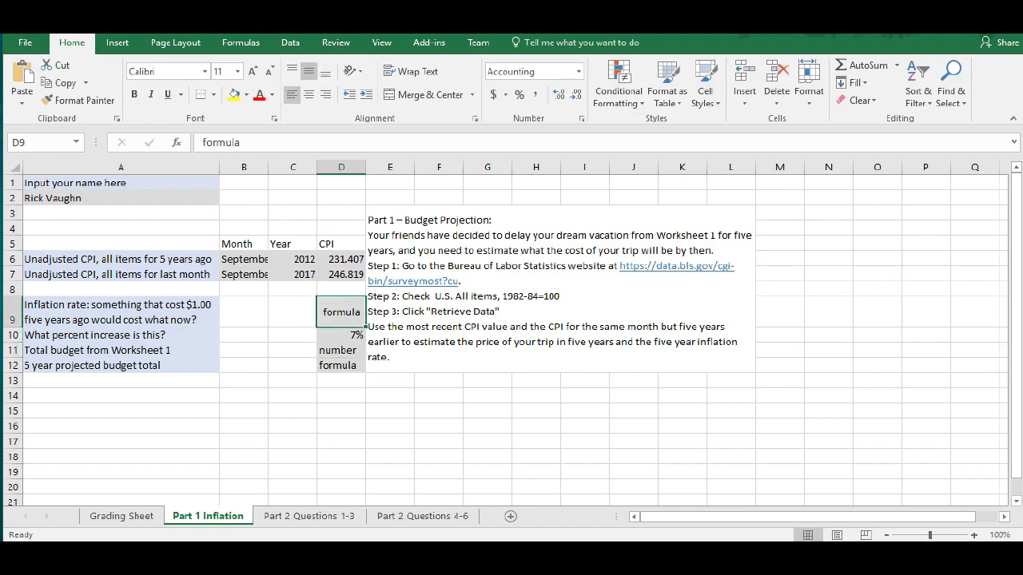
text(=)
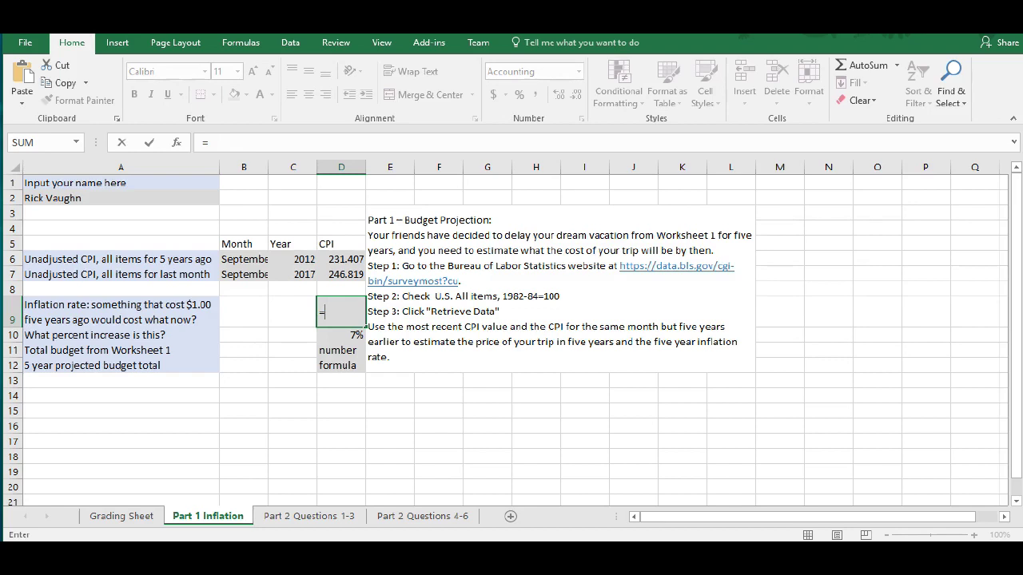
text(1*(1+)
key(Down)
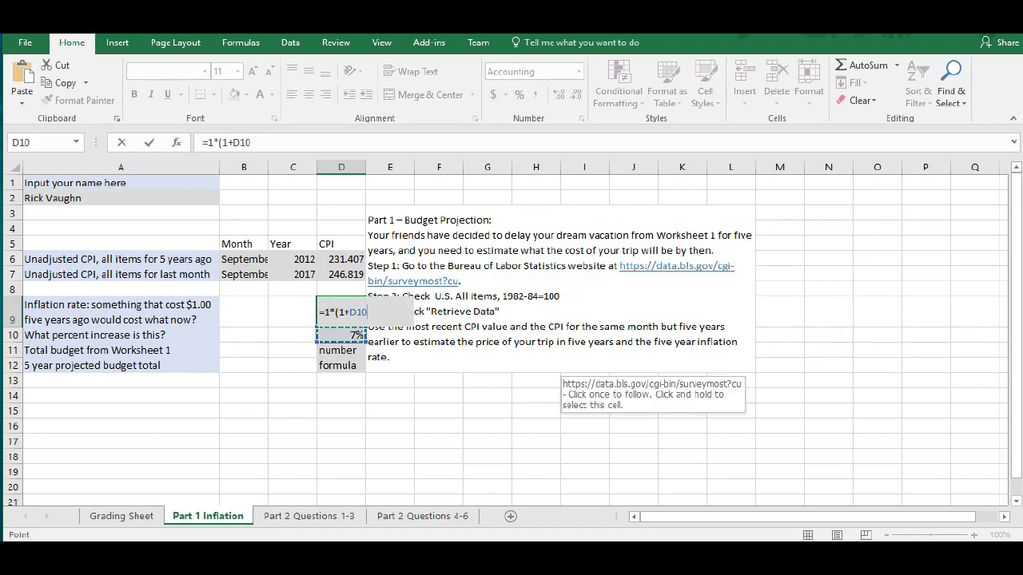
text())
key(Return)
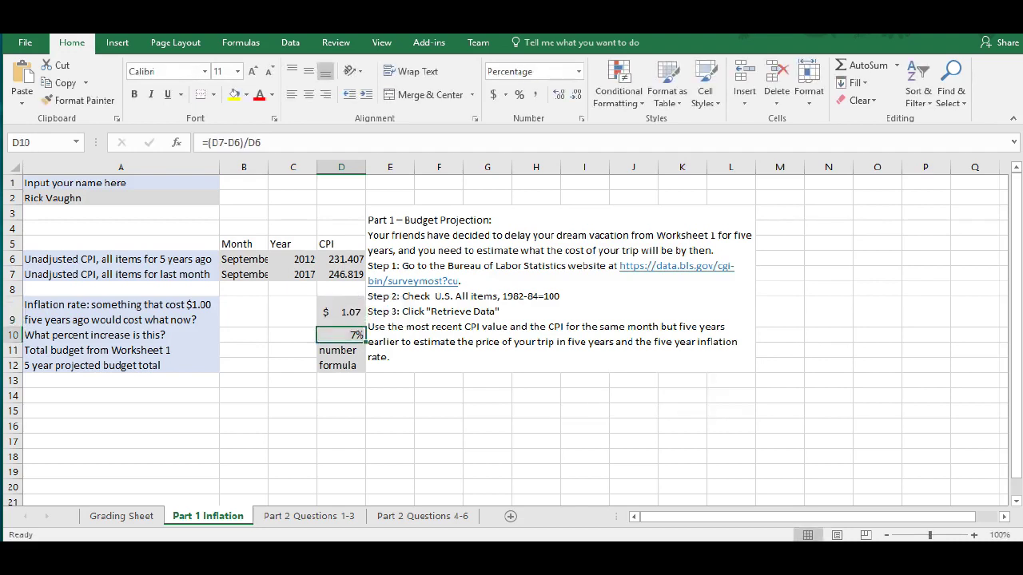
Enter $12500 as the total budget from Worksheet 1 in D11
click(341, 349)
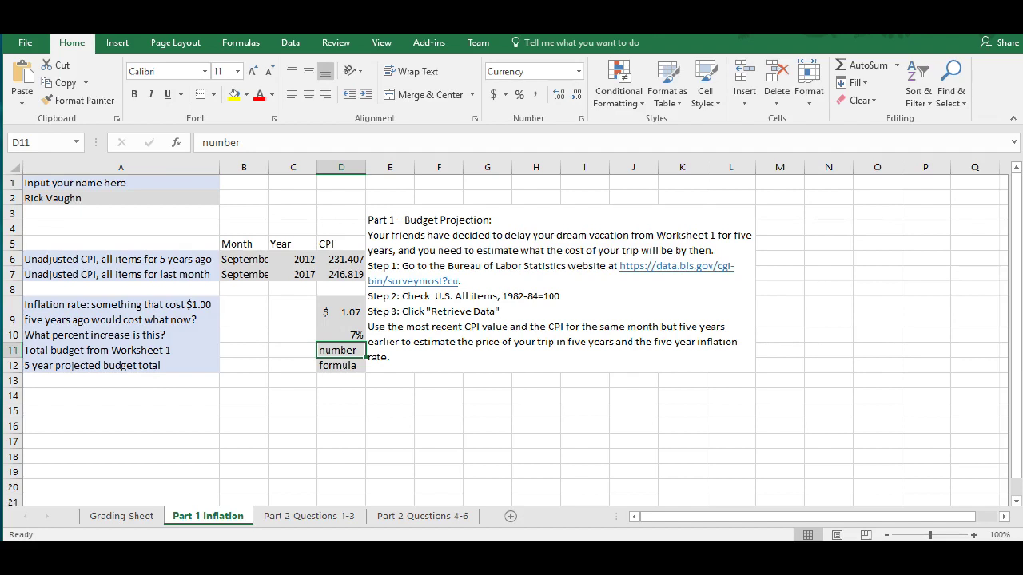
text($1)
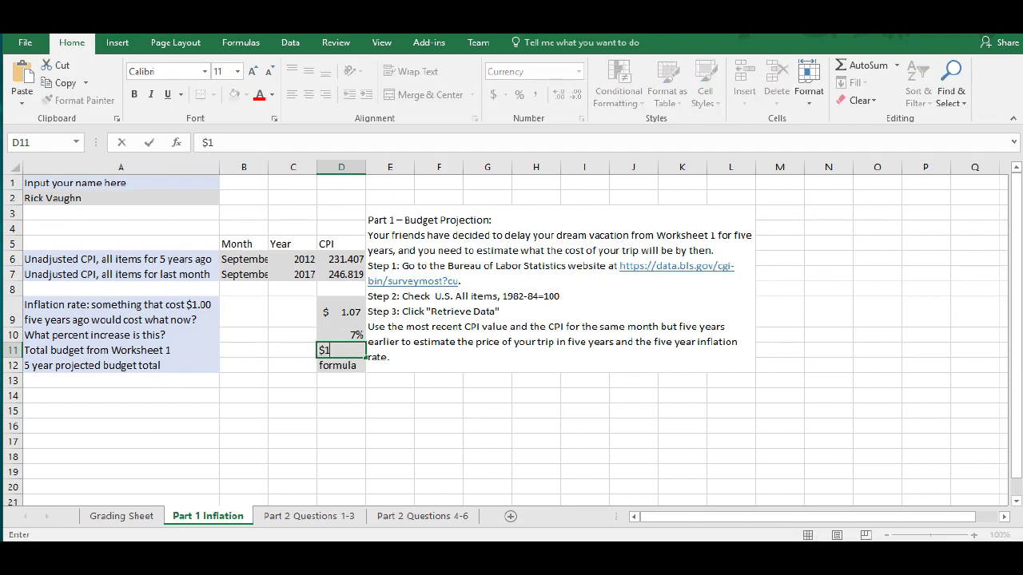
text(2500)
key(Return)
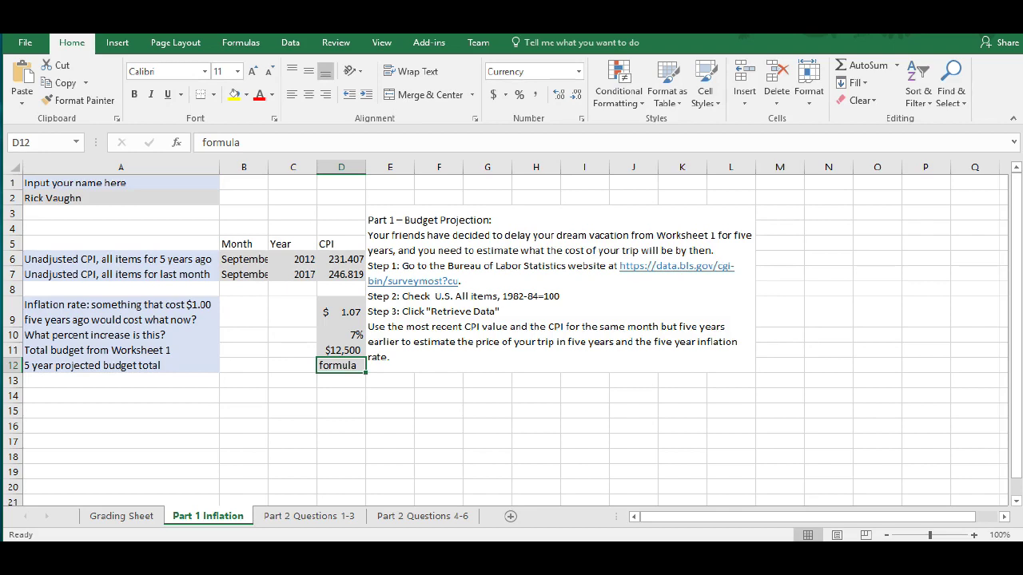
Calculate the 5 year projected budget total in D12 with =D11*(1+D10)
text(=)
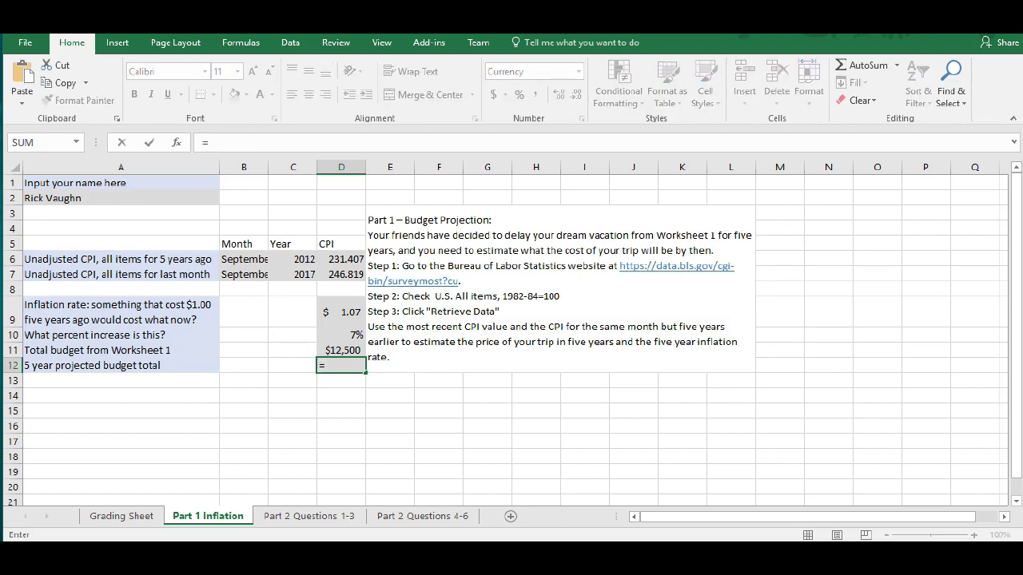
key(Up)
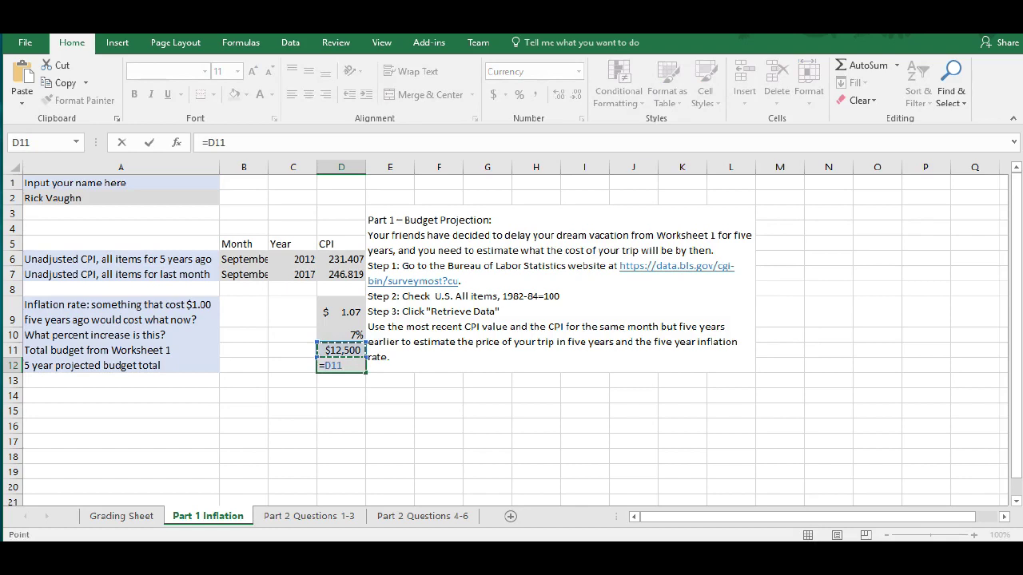
text(*(1+)
key(Up)
key(Up)
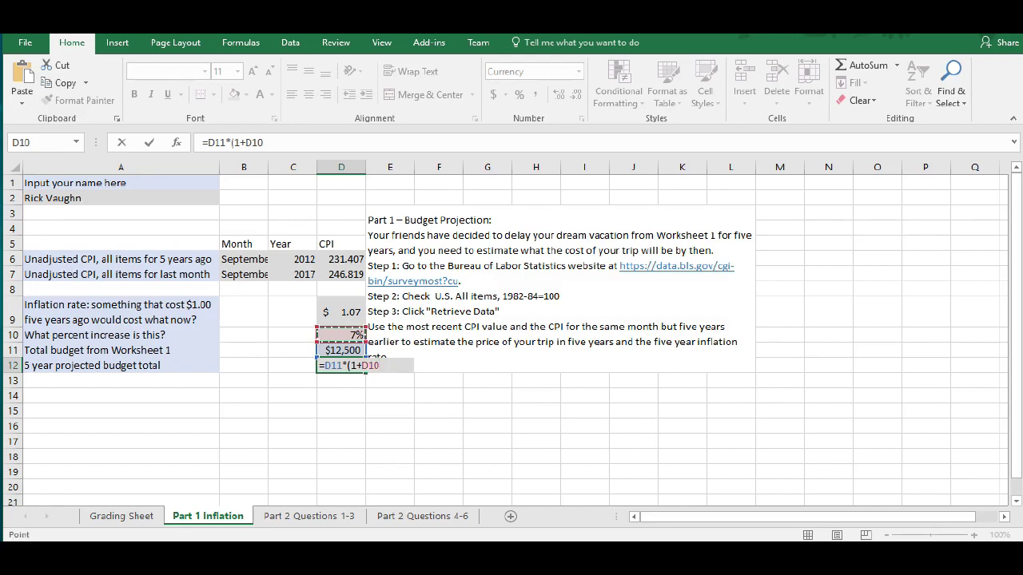
text())
key(Return)
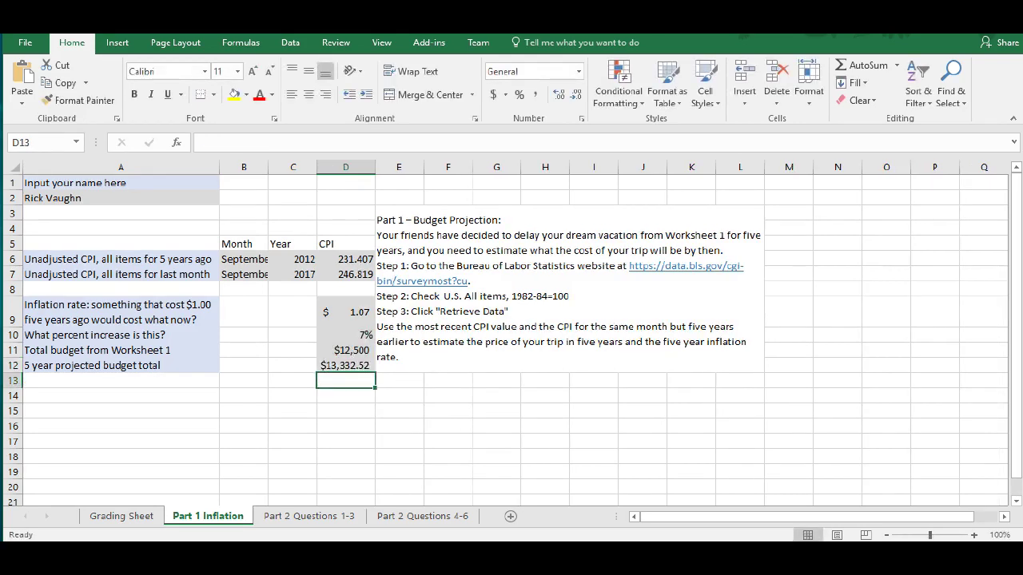